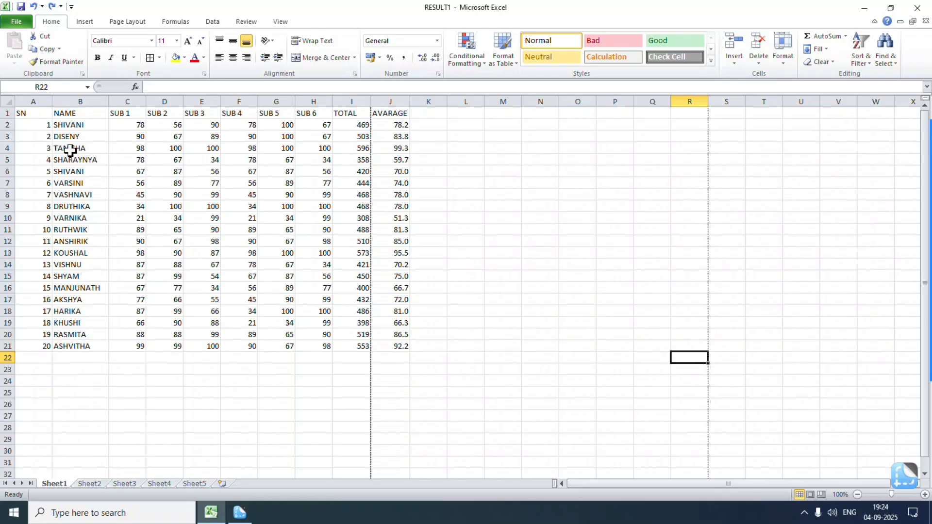
- Check the print preview of the results sheet and return to the worksheet without closing the workbook
left_click(12, 22)
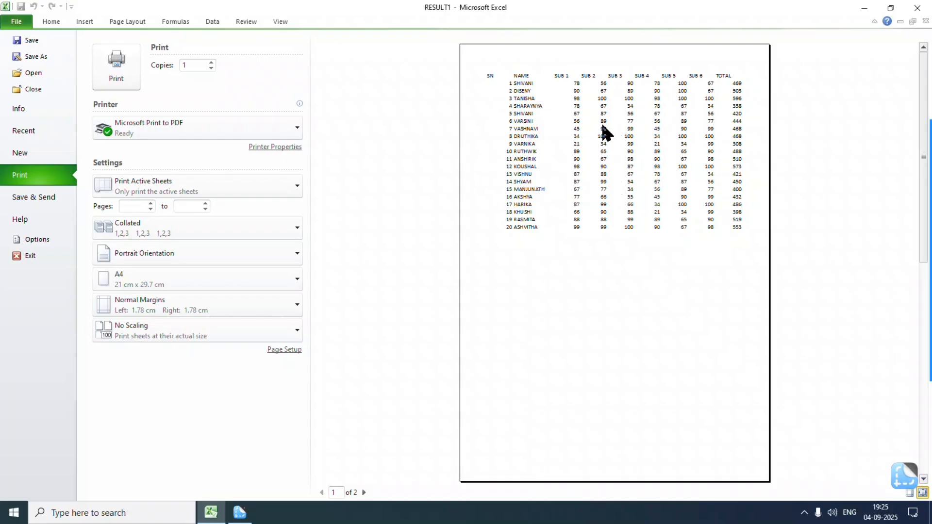
left_click(922, 7)
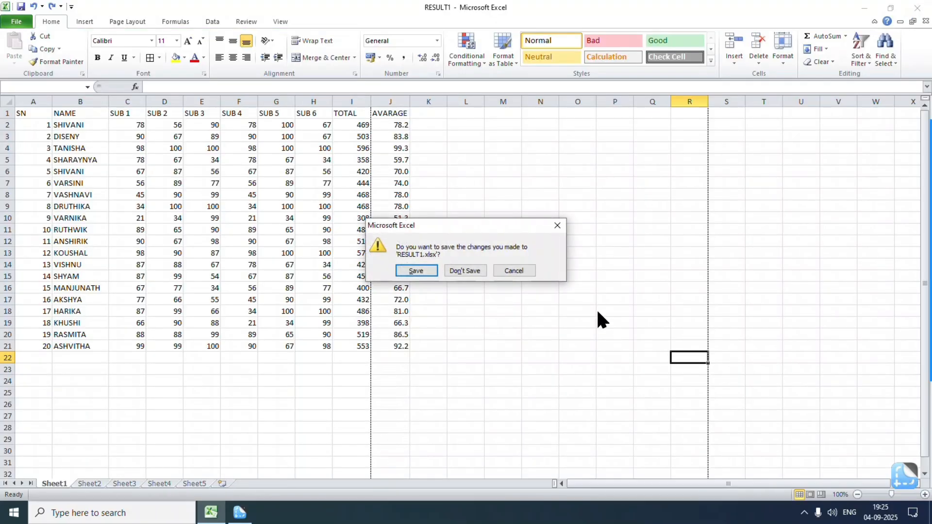
left_click(557, 226)
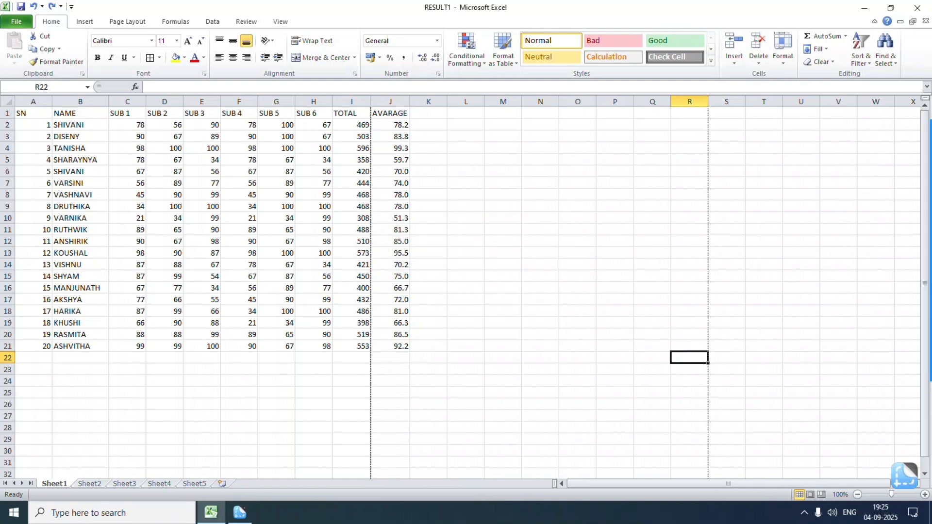
- Apply All Borders to every cell of the results table, A1:J21
left_click(34, 112)
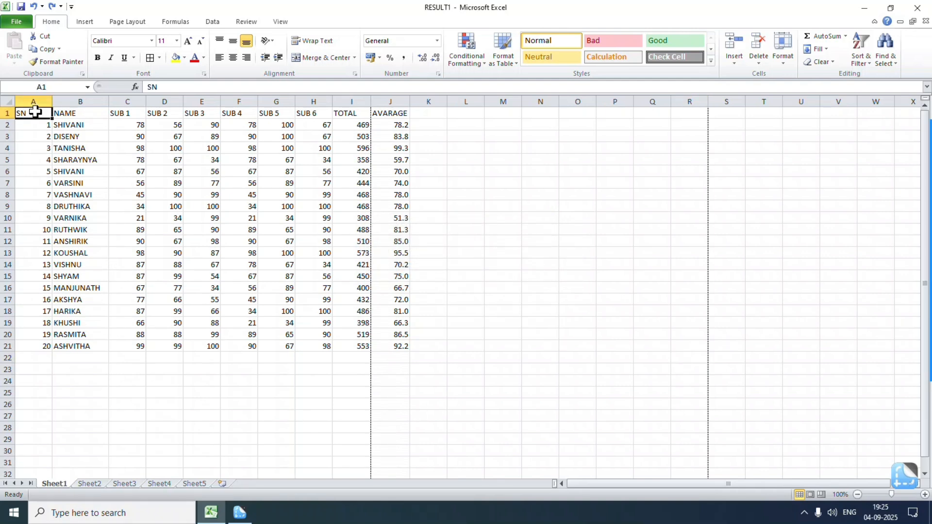
key("ctrl+a")
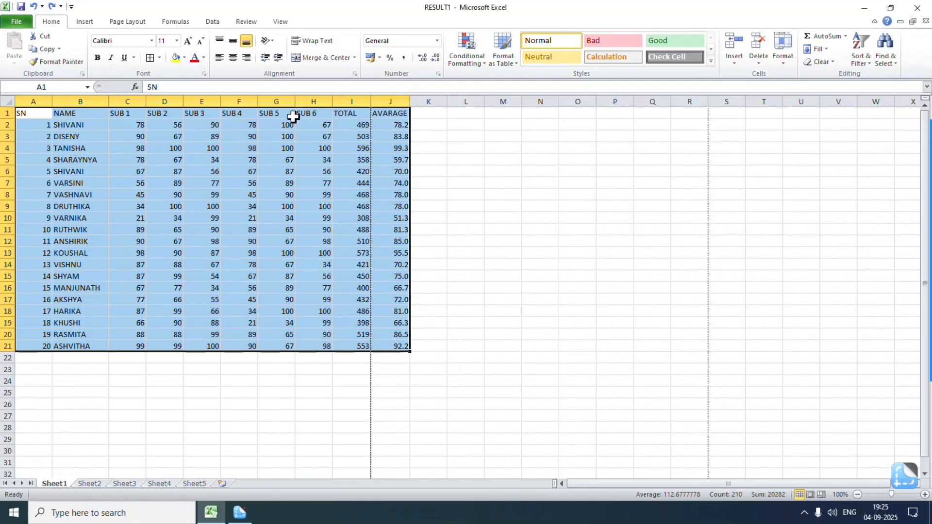
left_click(159, 57)
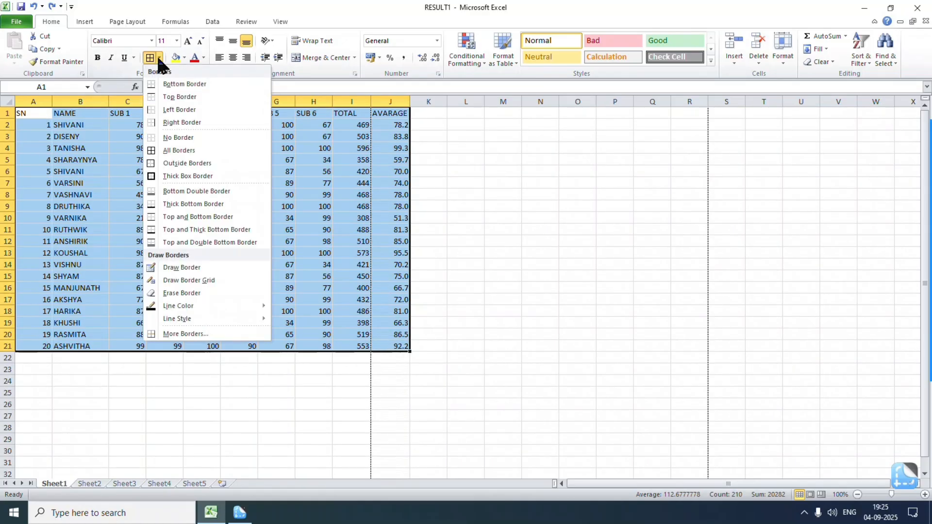
left_click(174, 150)
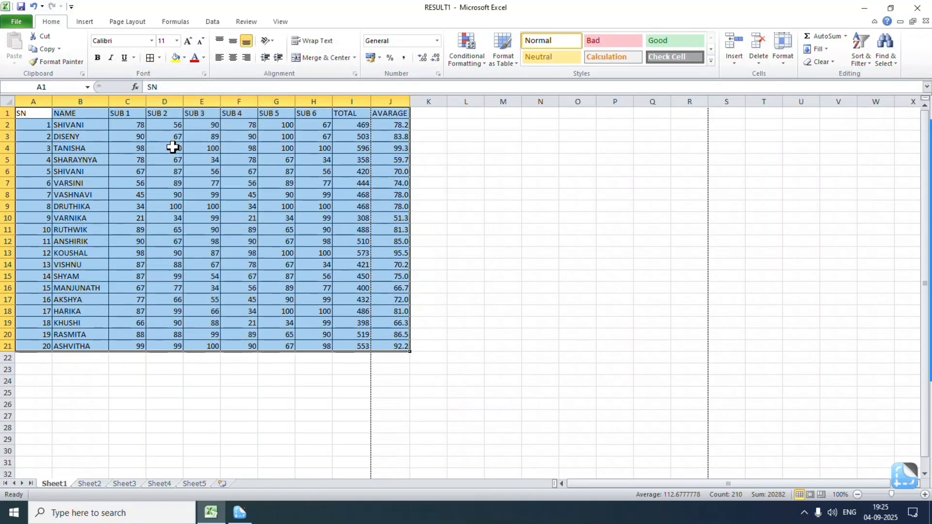
right_click(174, 148)
right_click(118, 60)
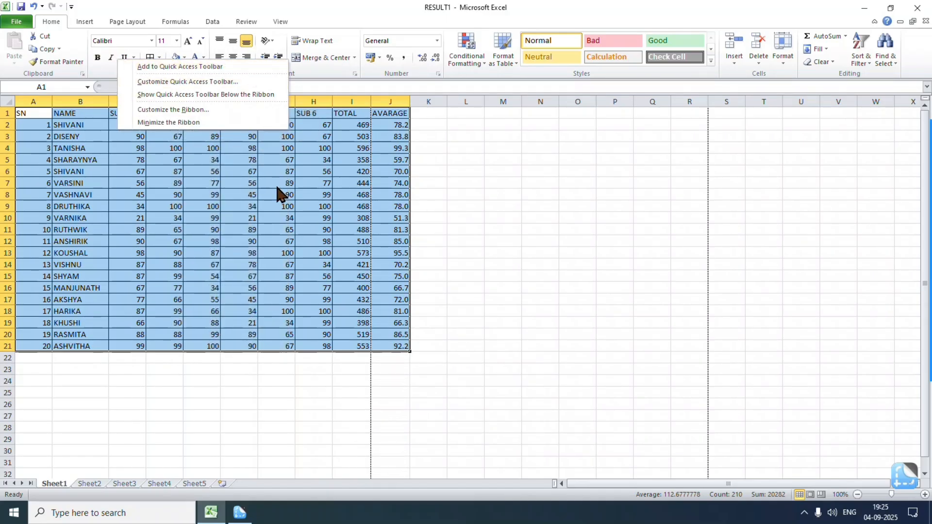
key("Escape")
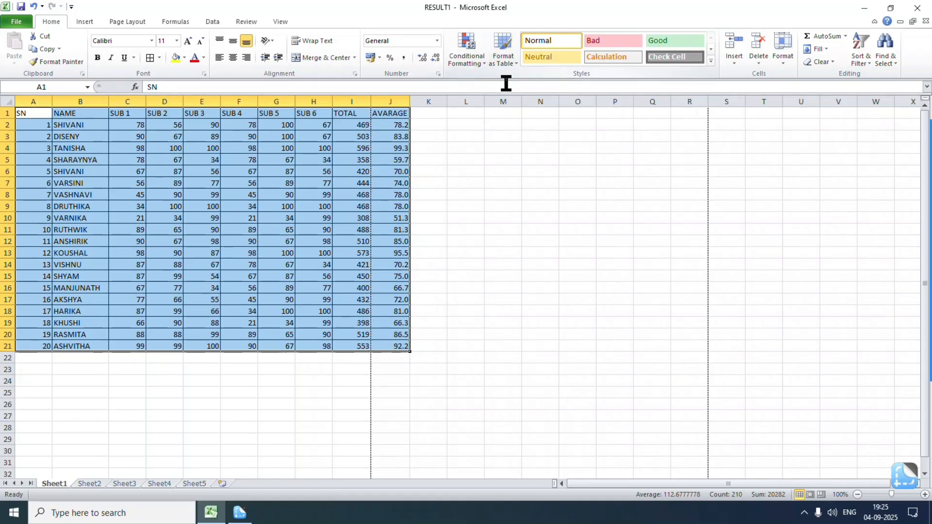
- Format A1:J21 as a table with headers, using the light style that has a green header row
left_click(492, 57)
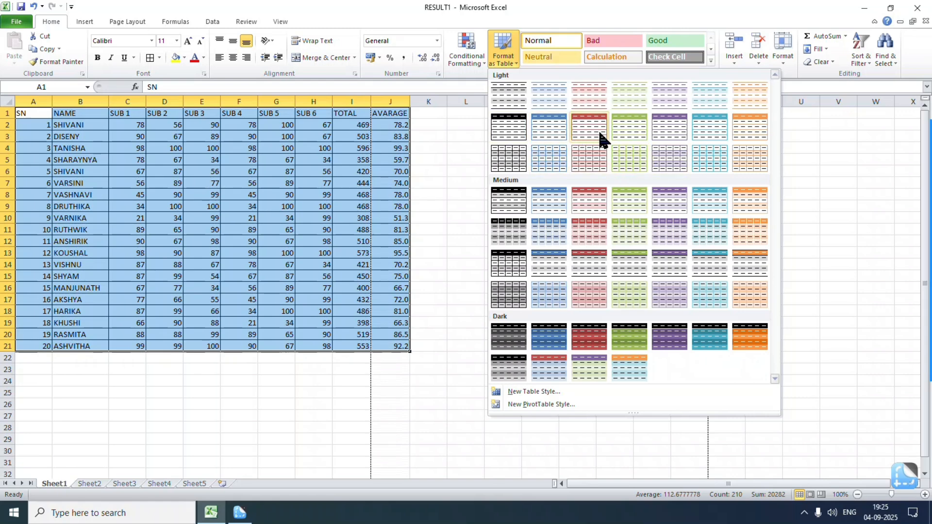
left_click(627, 130)
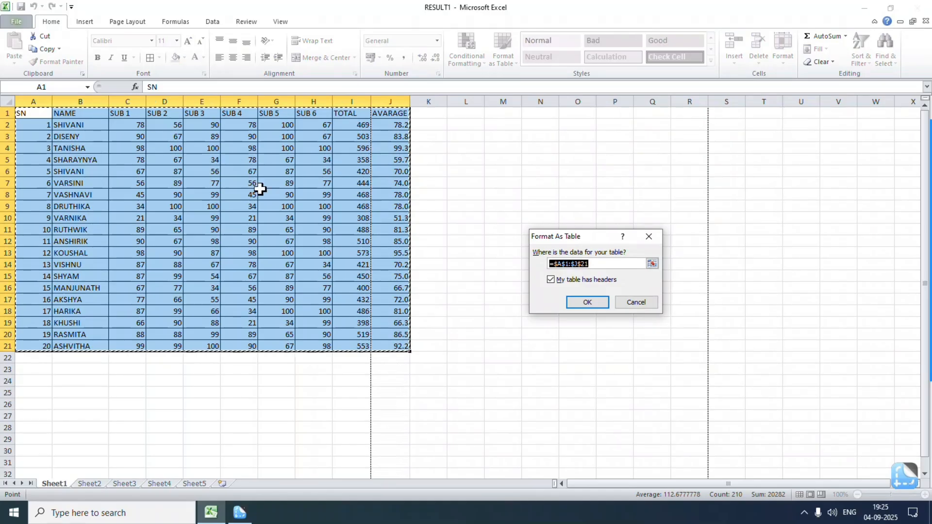
left_click(589, 303)
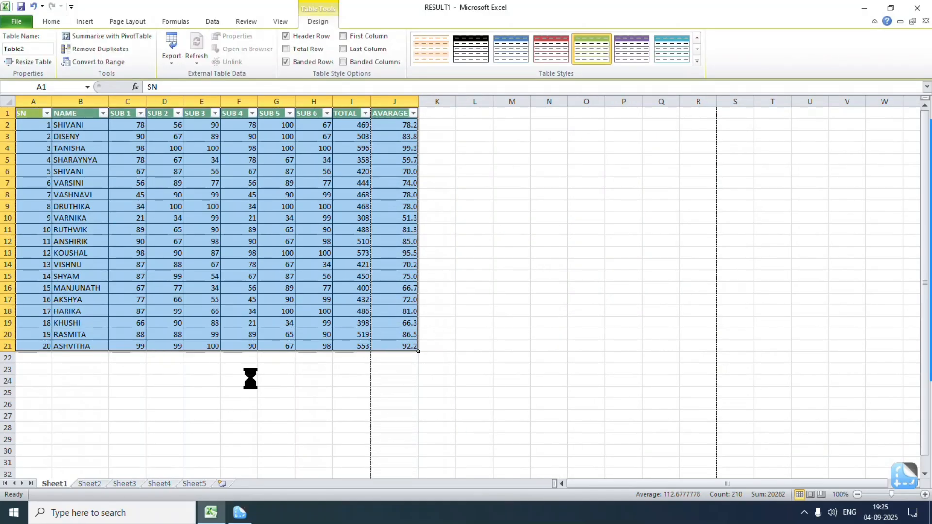
scroll(250, 379, "up", 3, "ctrl")
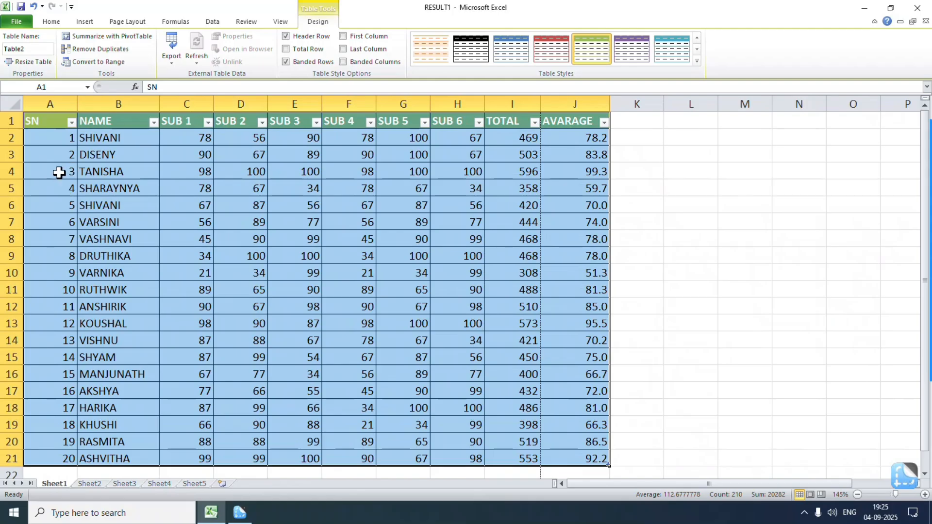
left_click(71, 129)
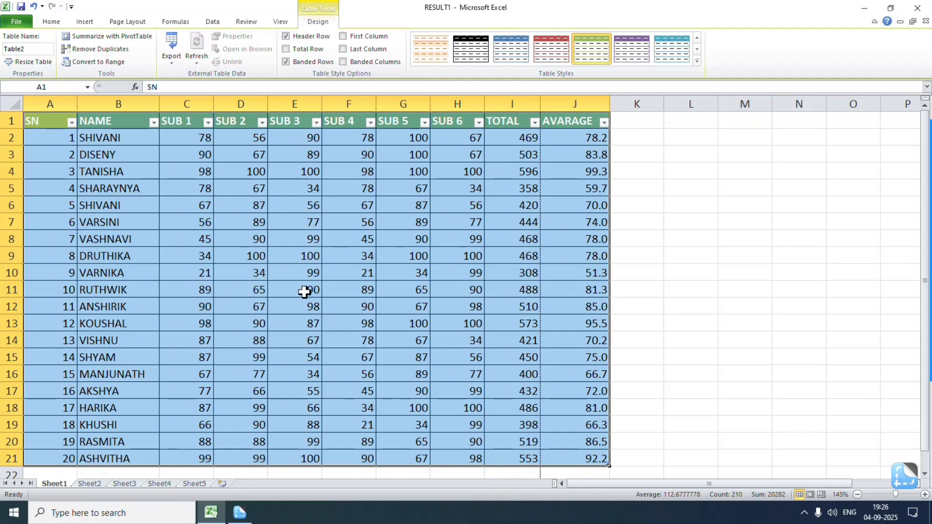
left_click(343, 238)
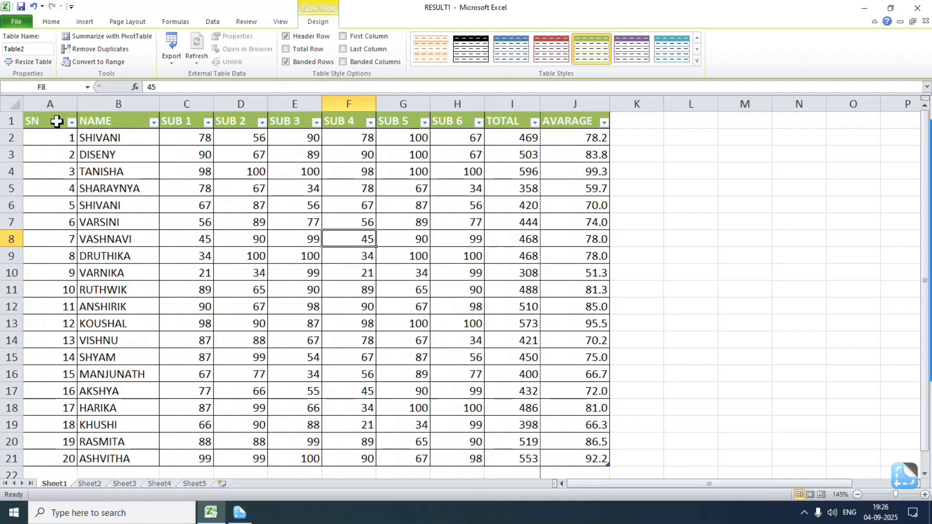
- Select the whole results table and convert it to a normal range
left_click_drag(48, 121, 547, 456)
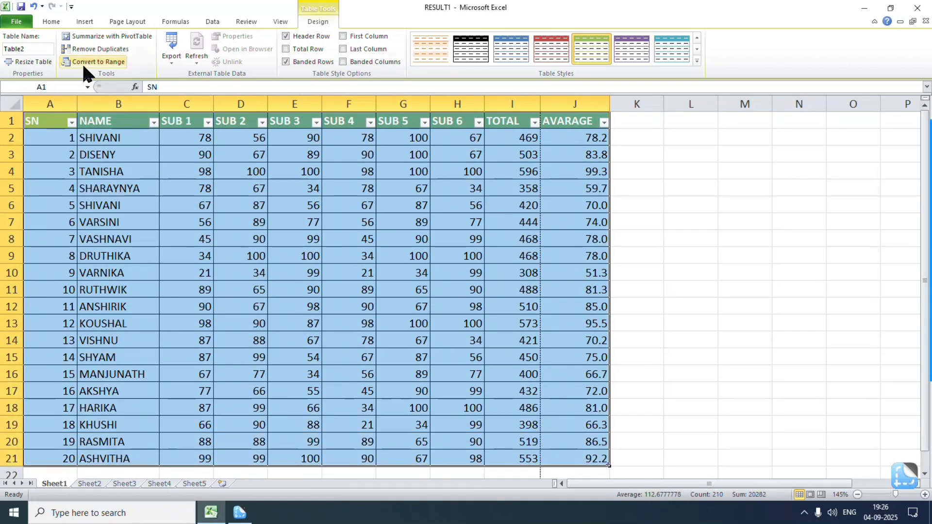
left_click(113, 64)
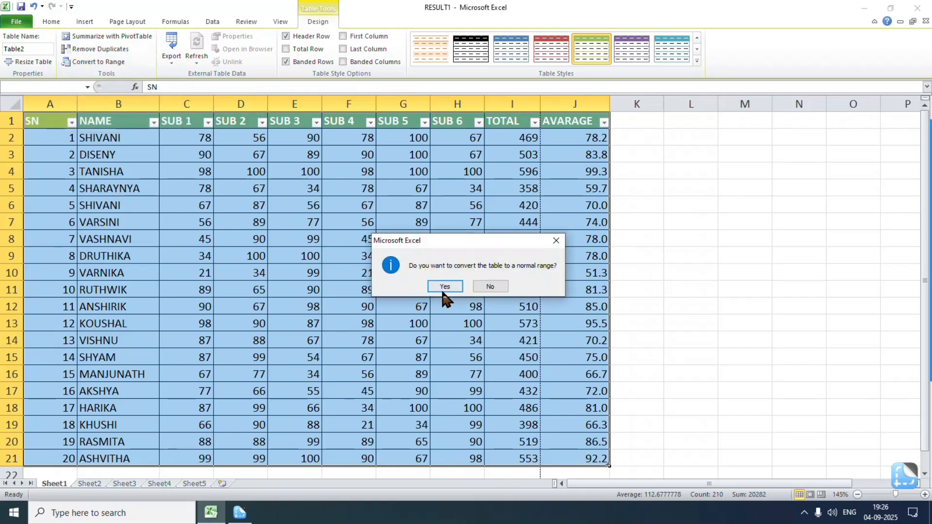
left_click(444, 287)
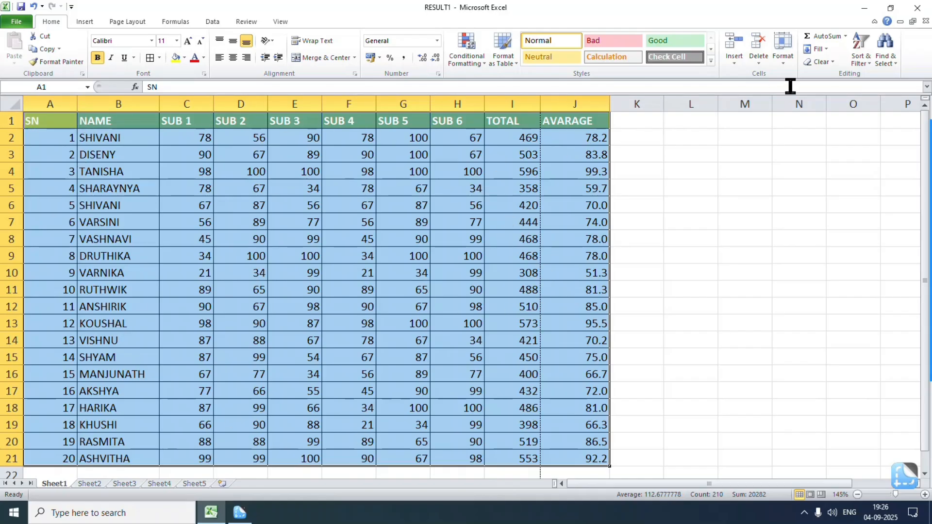
- Clear all formats from the results data in A1:J21, keeping the contents
left_click(830, 62)
left_click(849, 88)
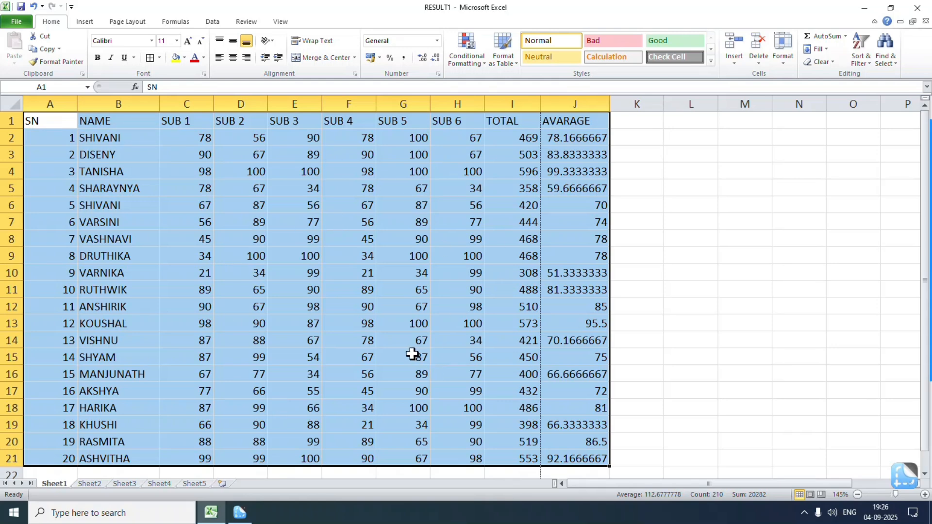
left_click(350, 274)
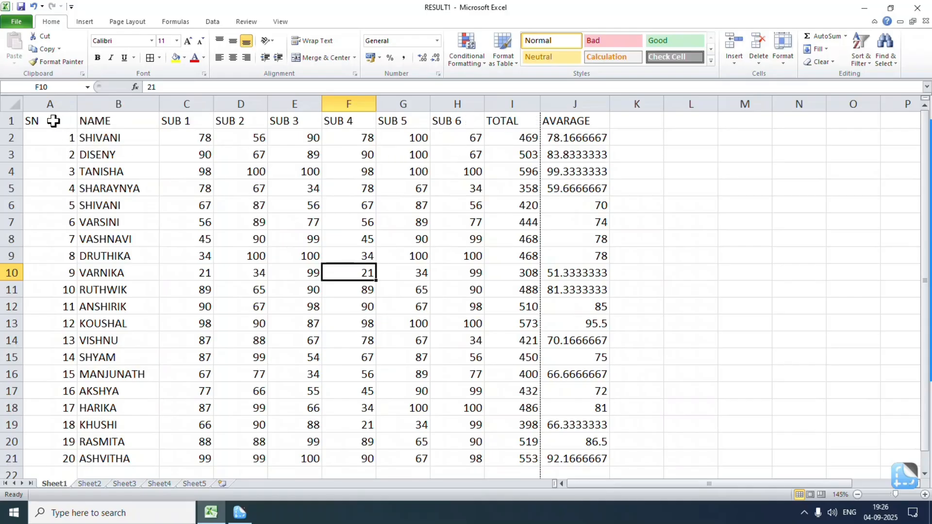
- Apply the Accent5 cell style to the header row, A1:J1
left_click_drag(28, 116, 555, 121)
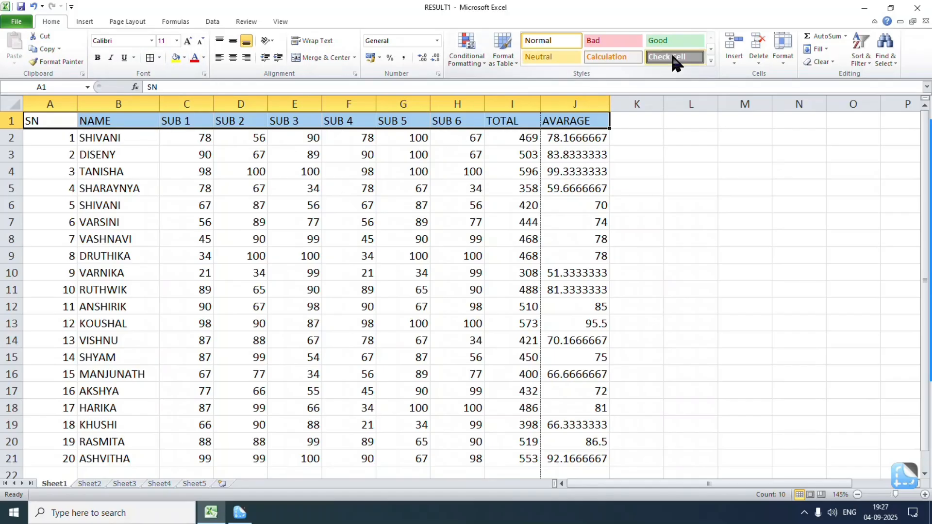
left_click(712, 61)
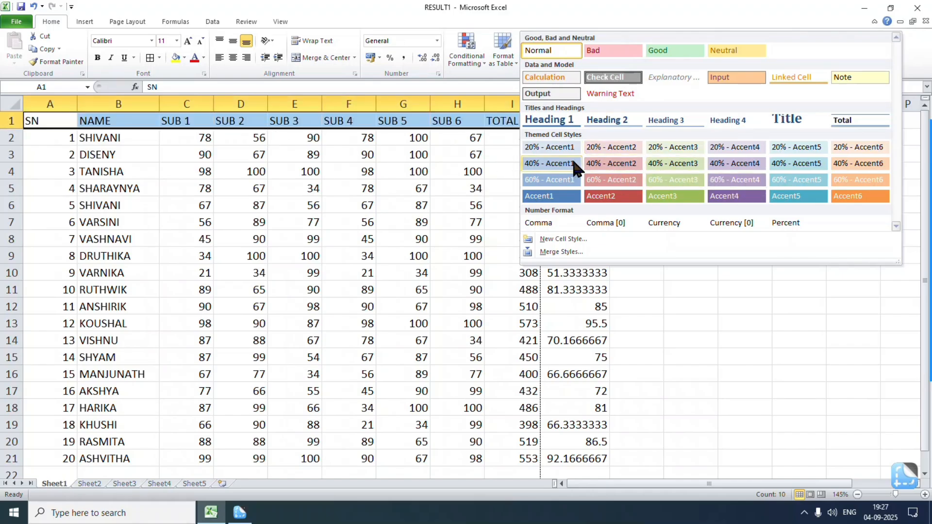
left_click(800, 191)
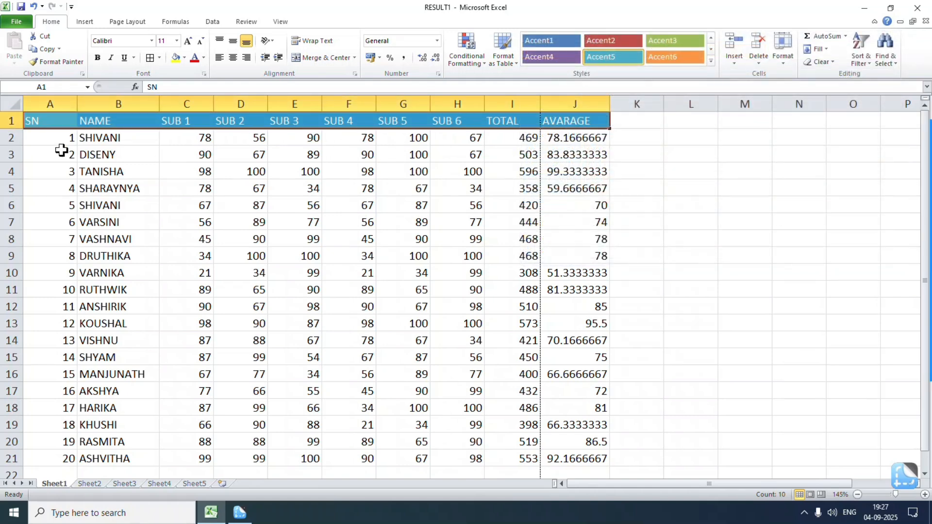
- Apply the Accent6 cell style to the serial numbers in A2:A21
left_click_drag(46, 137, 15, 459)
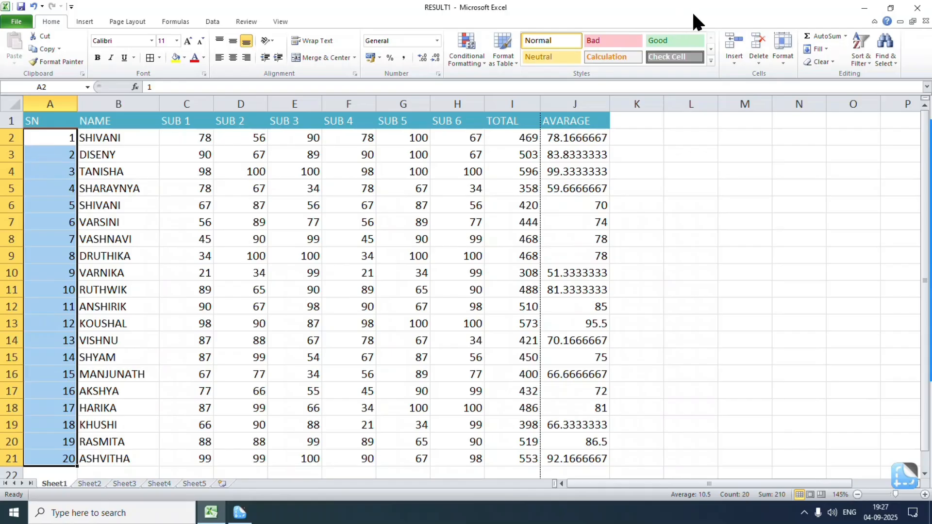
left_click(710, 60)
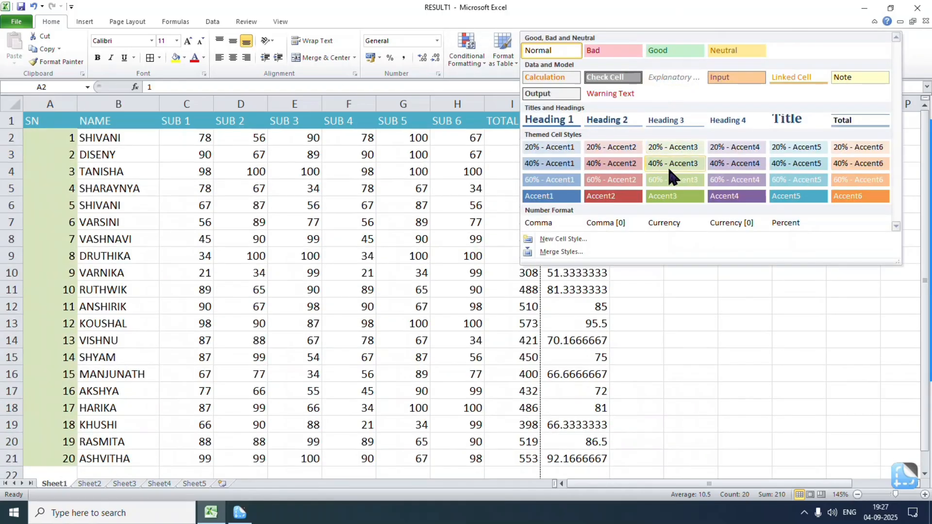
left_click(856, 198)
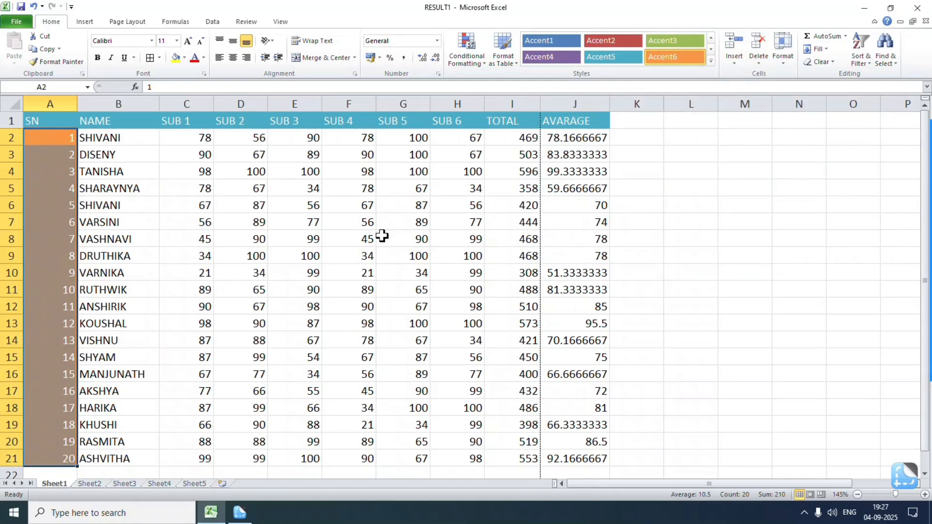
- Start a new cell style based on cell C4 and name it "na"
left_click(175, 176)
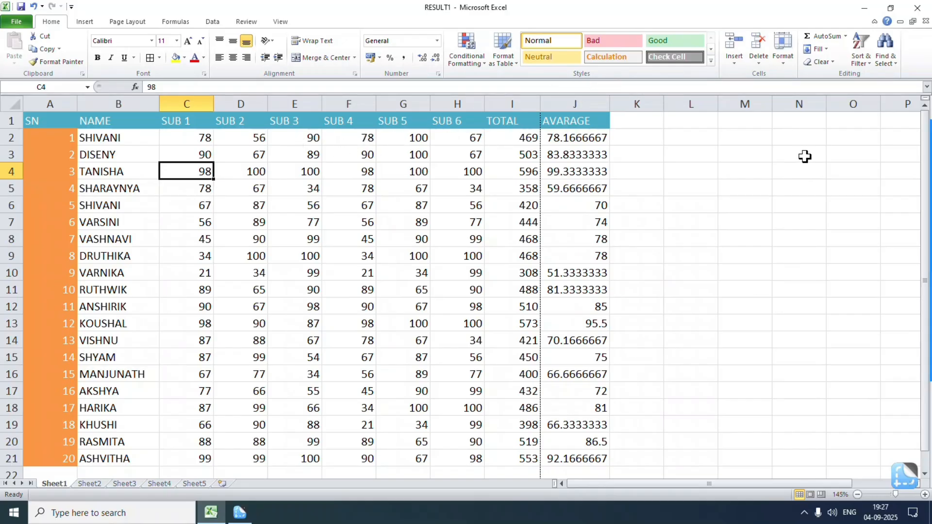
left_click(711, 60)
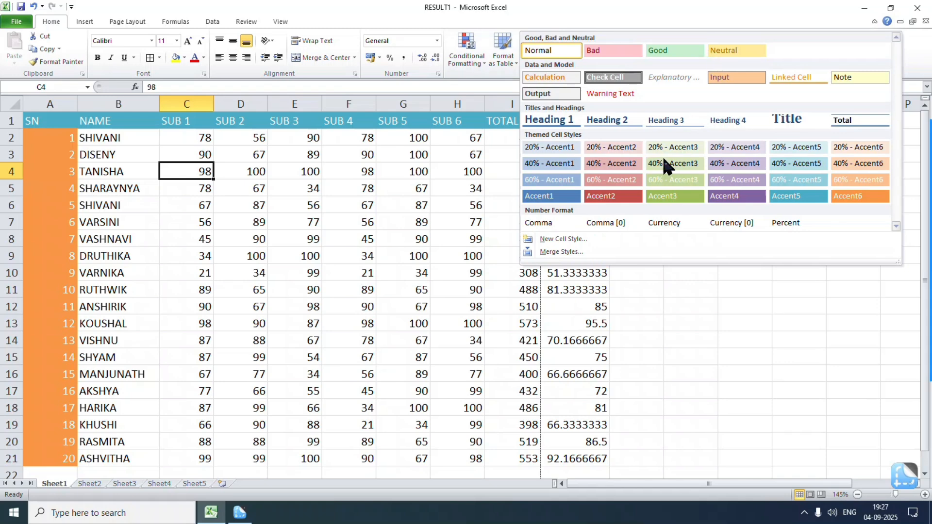
left_click(569, 238)
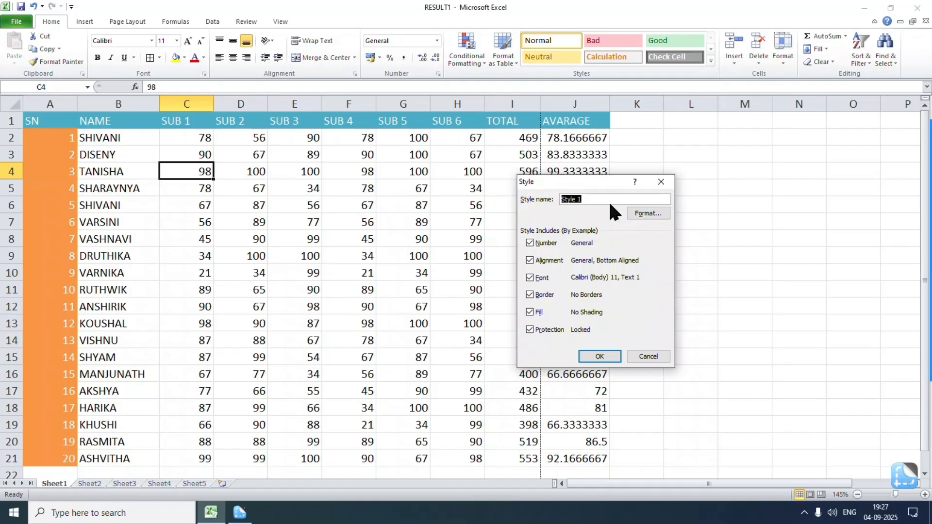
key("BackSpace")
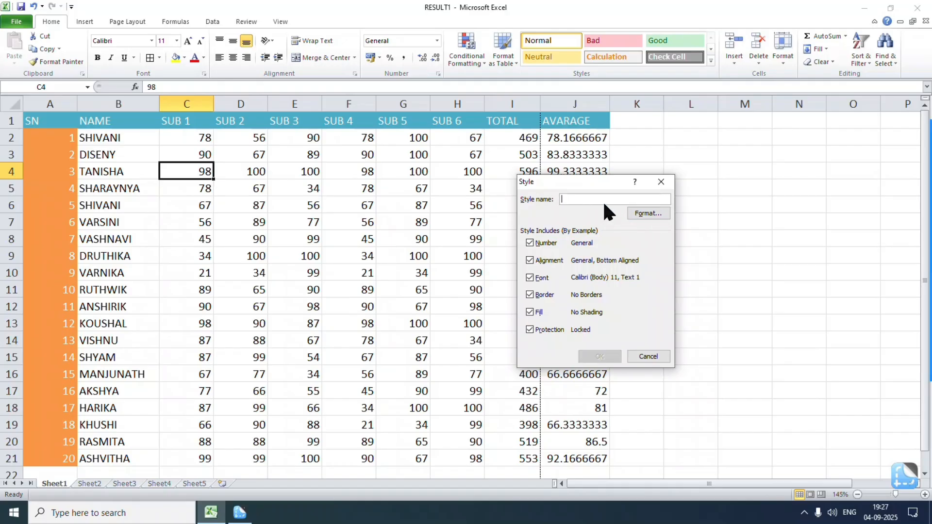
type("na")
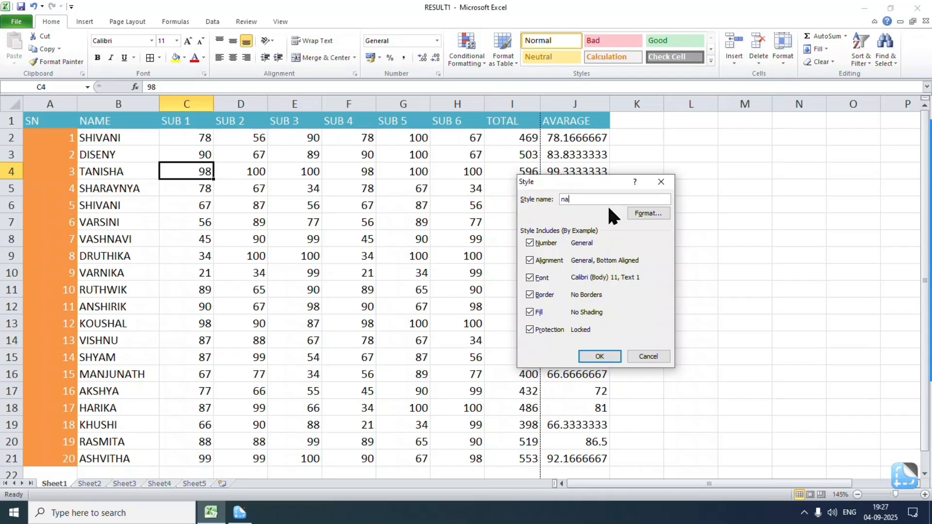
- Set the new cell style's font to Goudy Old Style, Bold Italic, size 12
left_click(646, 214)
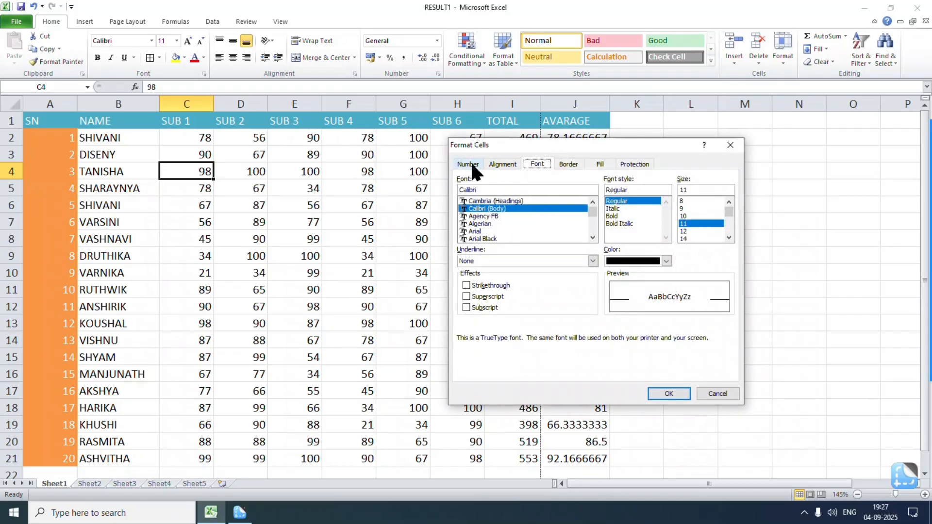
left_click(471, 164)
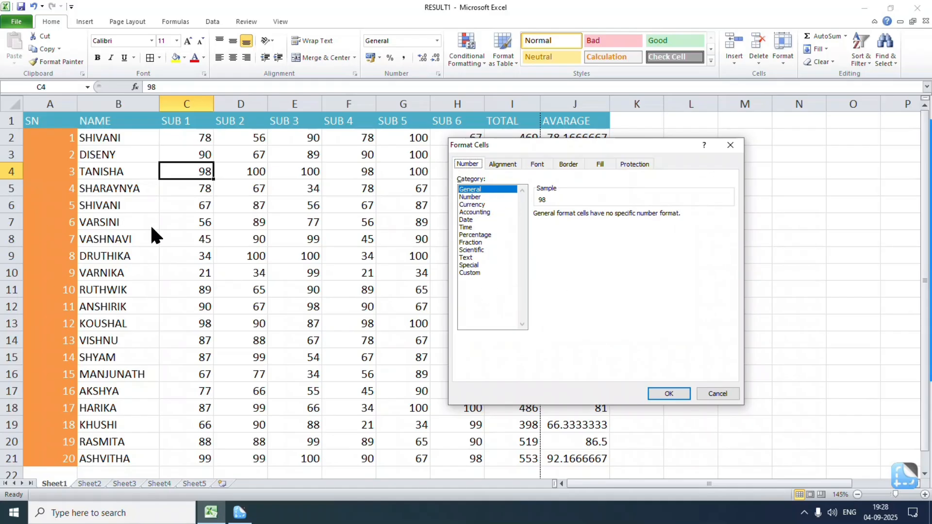
left_click(504, 164)
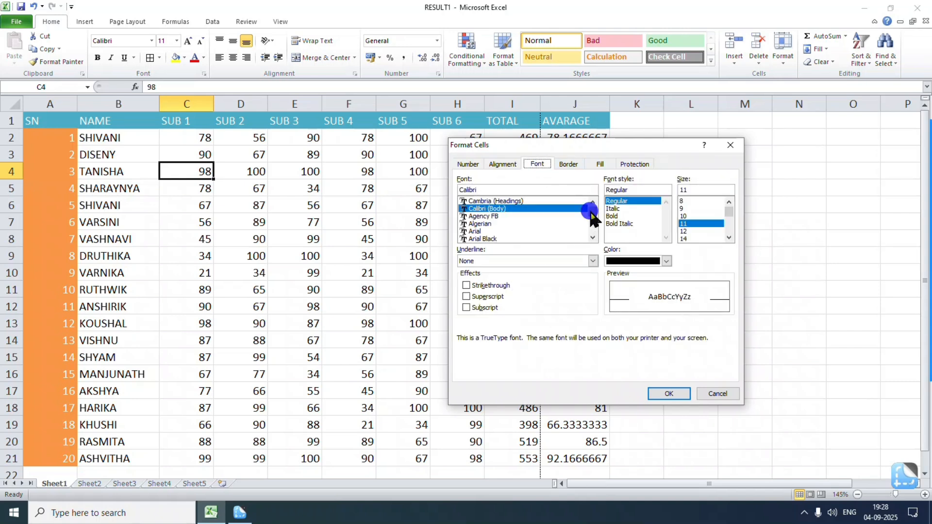
left_click_drag(590, 214, 583, 218)
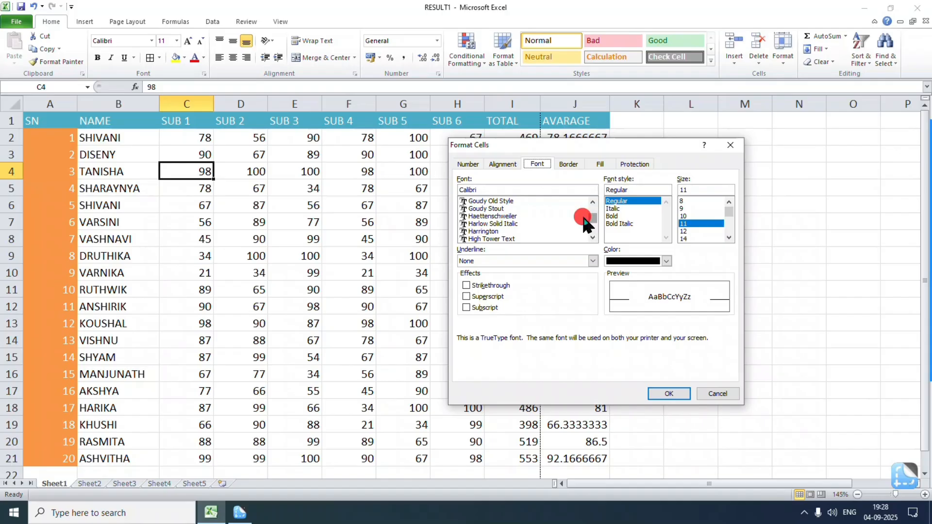
left_click(503, 200)
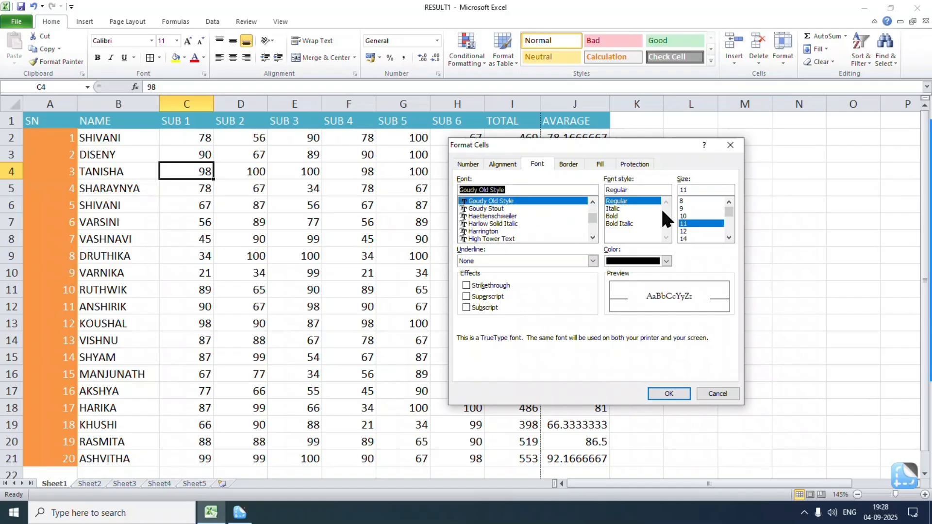
left_click(623, 224)
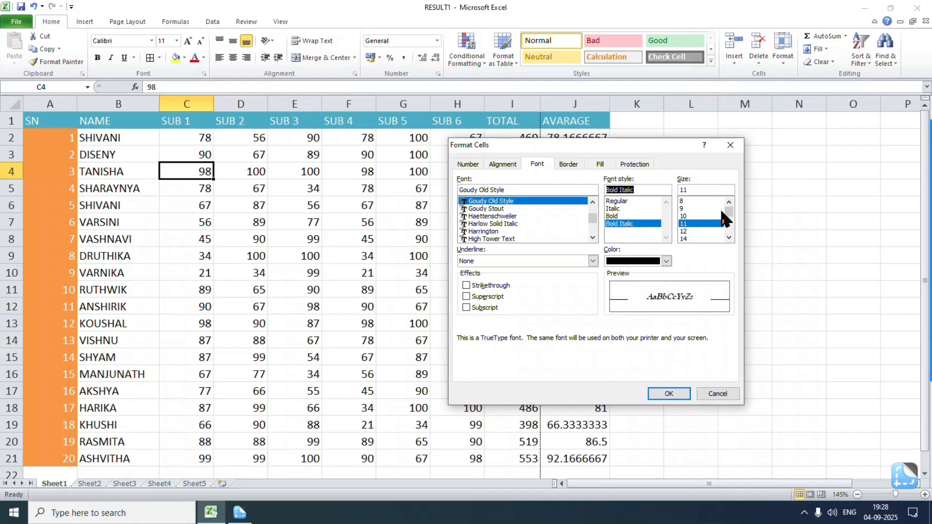
left_click(684, 231)
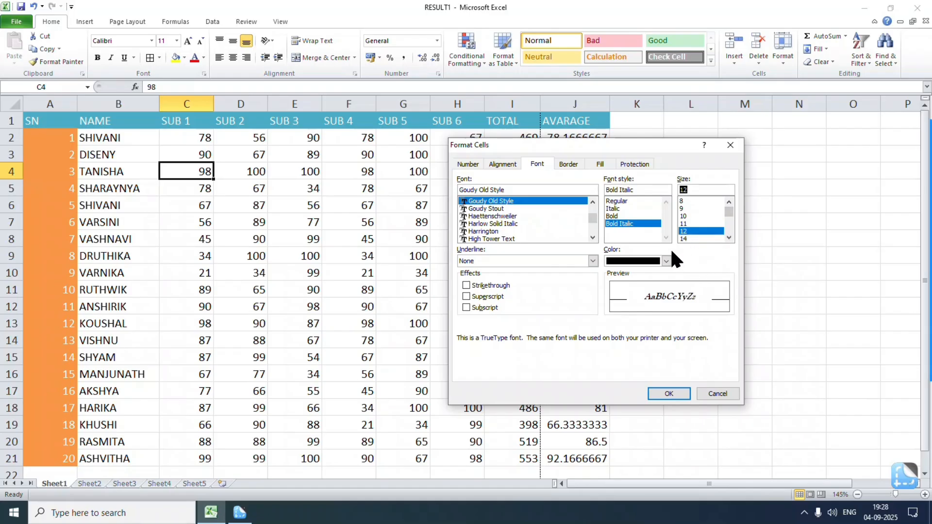
- Give the new cell style a solid red background fill and finish creating the style
left_click(601, 165)
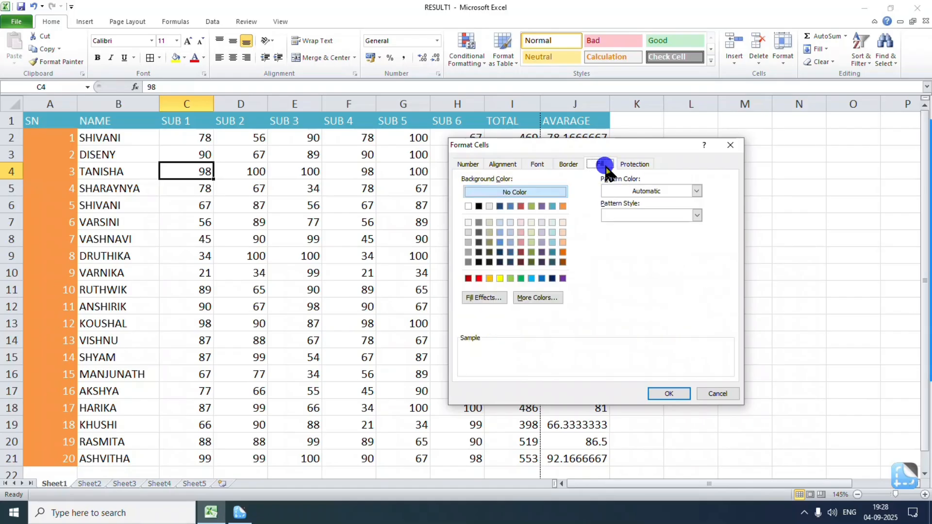
left_click(479, 279)
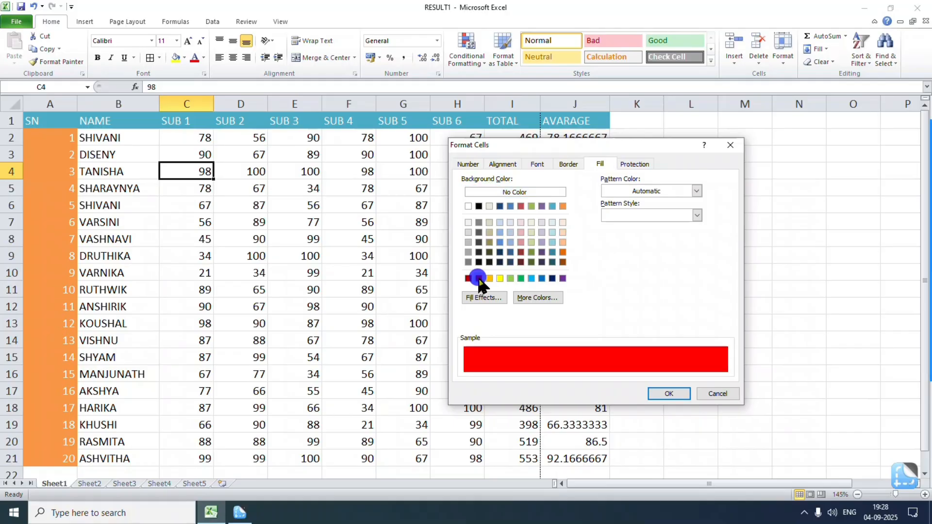
left_click(670, 394)
left_click(600, 357)
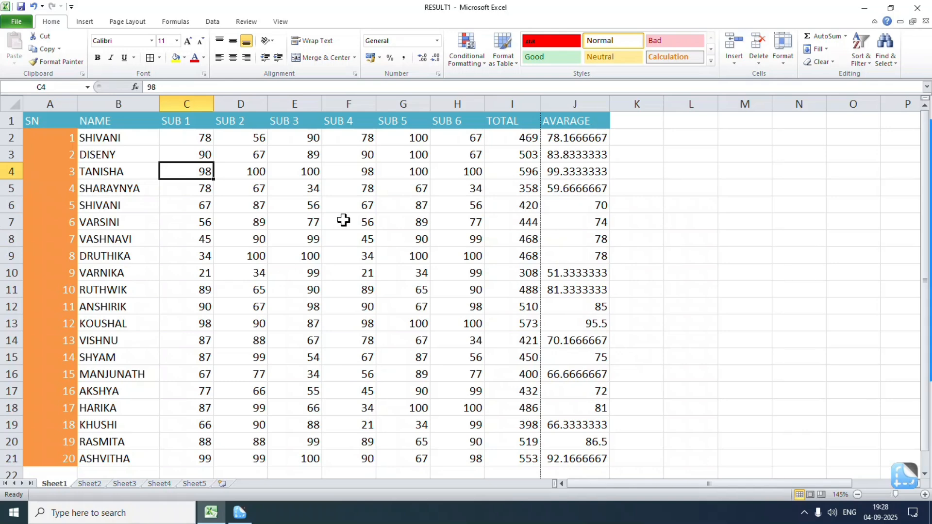
- Apply the custom "na" style to the totals in I2:I21 and delete that style from the workbook
left_click_drag(517, 138, 505, 454)
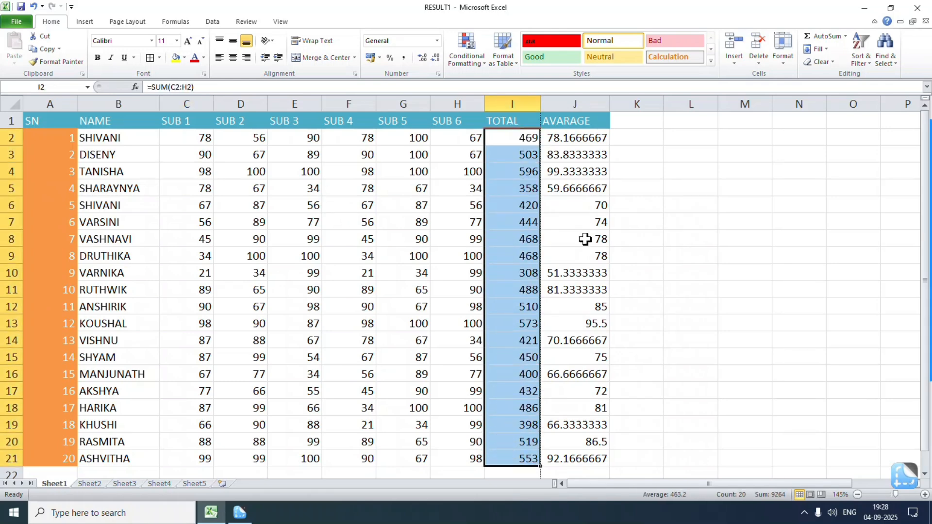
left_click(557, 42)
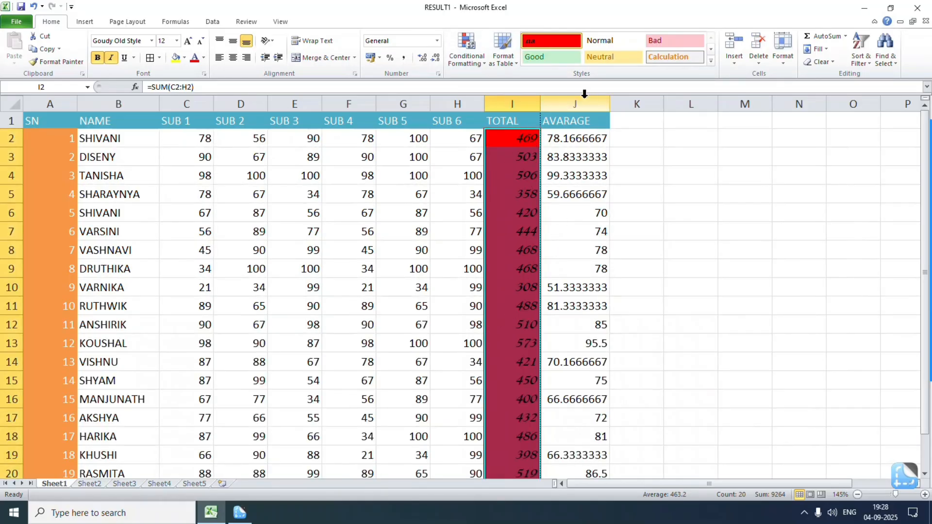
right_click(559, 44)
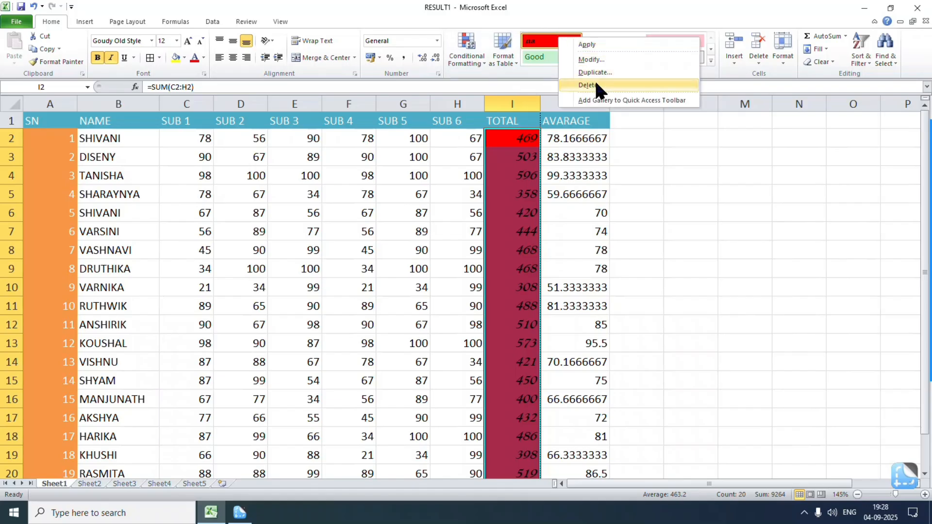
left_click(596, 85)
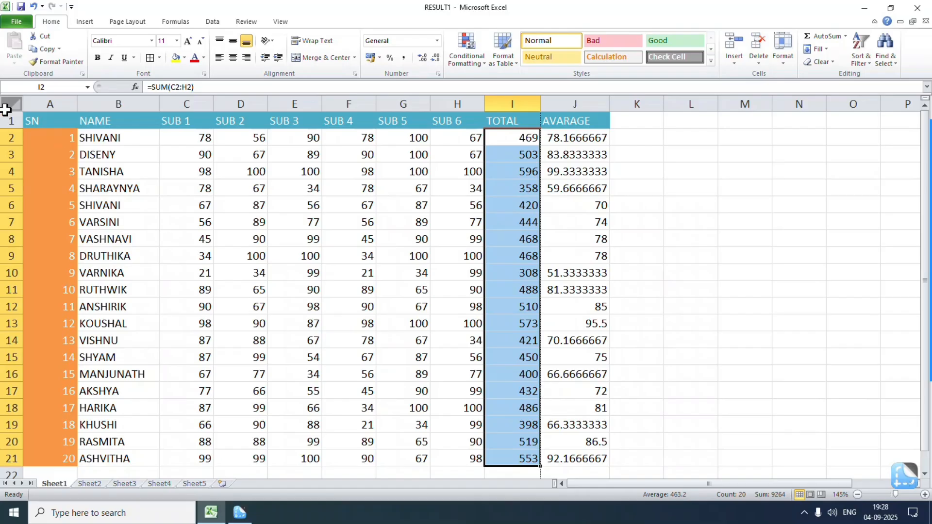
- Reset the whole results table, A1:J21, to the Normal cell style
left_click_drag(34, 121, 559, 454)
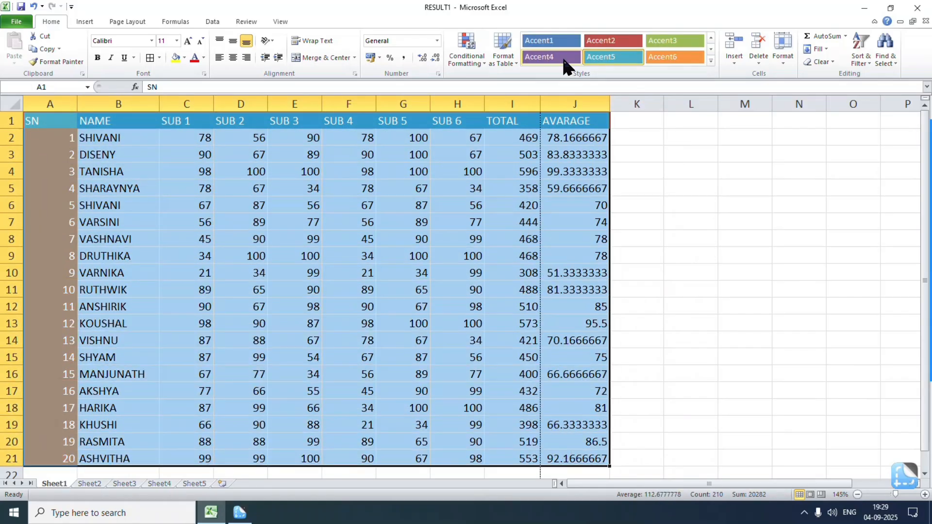
left_click(710, 63)
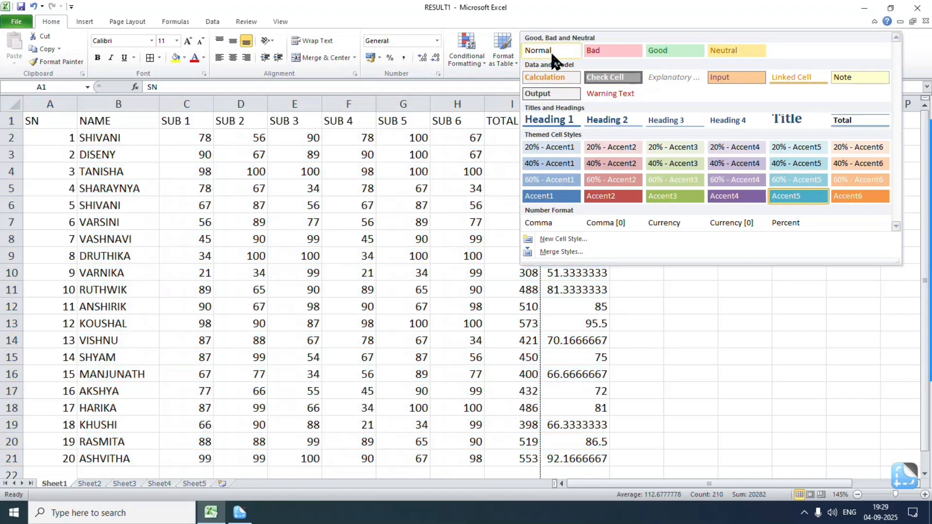
left_click(551, 51)
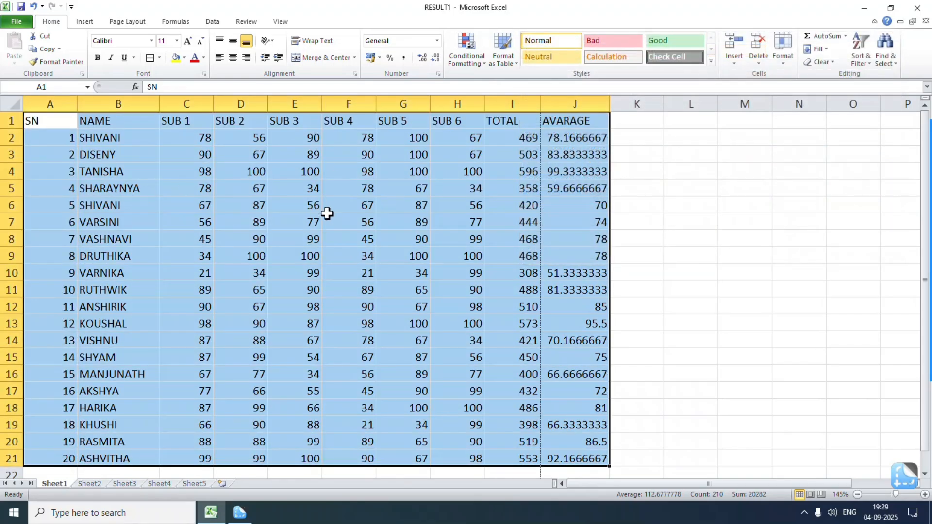